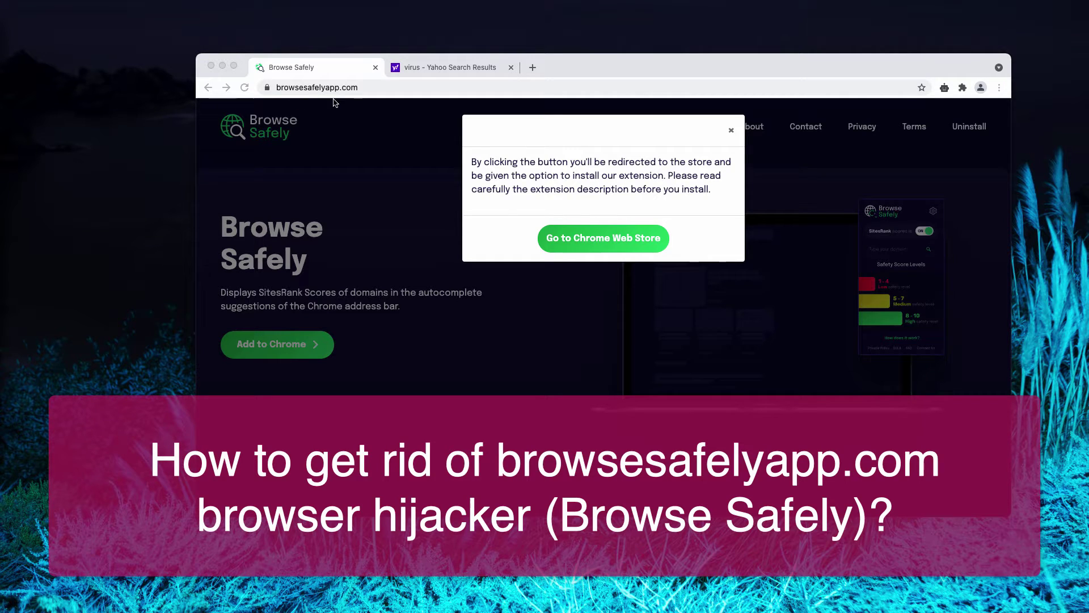
Look at the Yahoo virus results tab, then return to the Browse Safely page
left_click(427, 67)
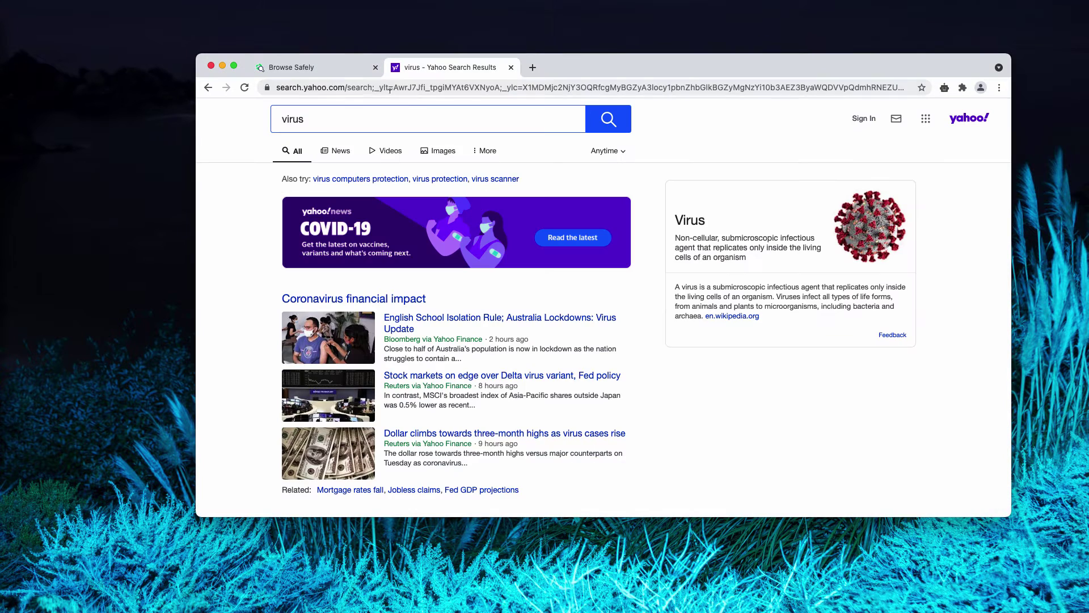
left_click(335, 68)
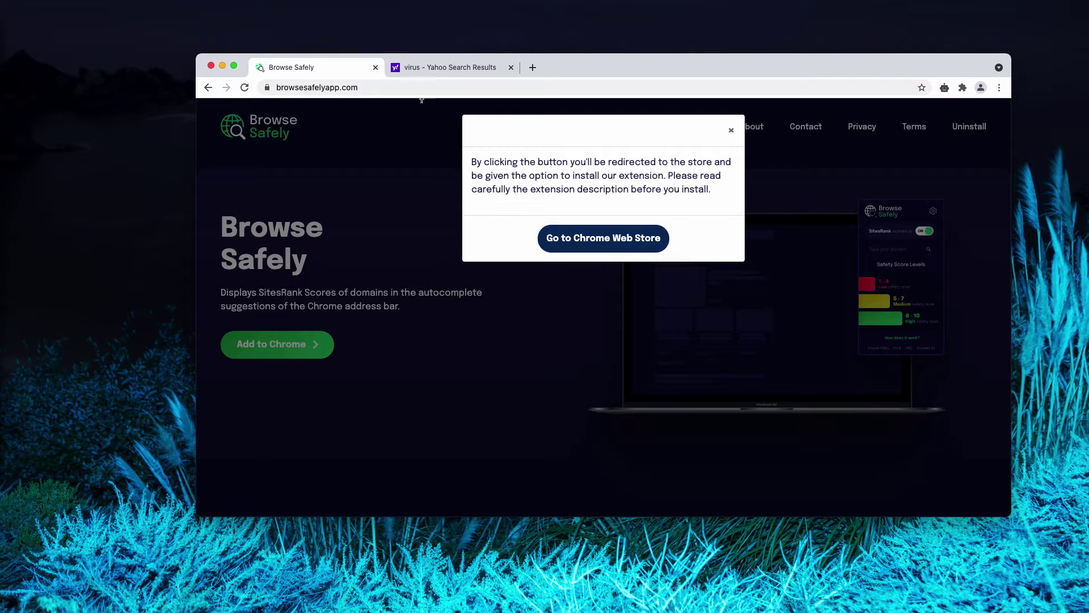
Search for 'car' in a new tab to show the Yahoo results, then close that tab
left_click(533, 67)
type("z")
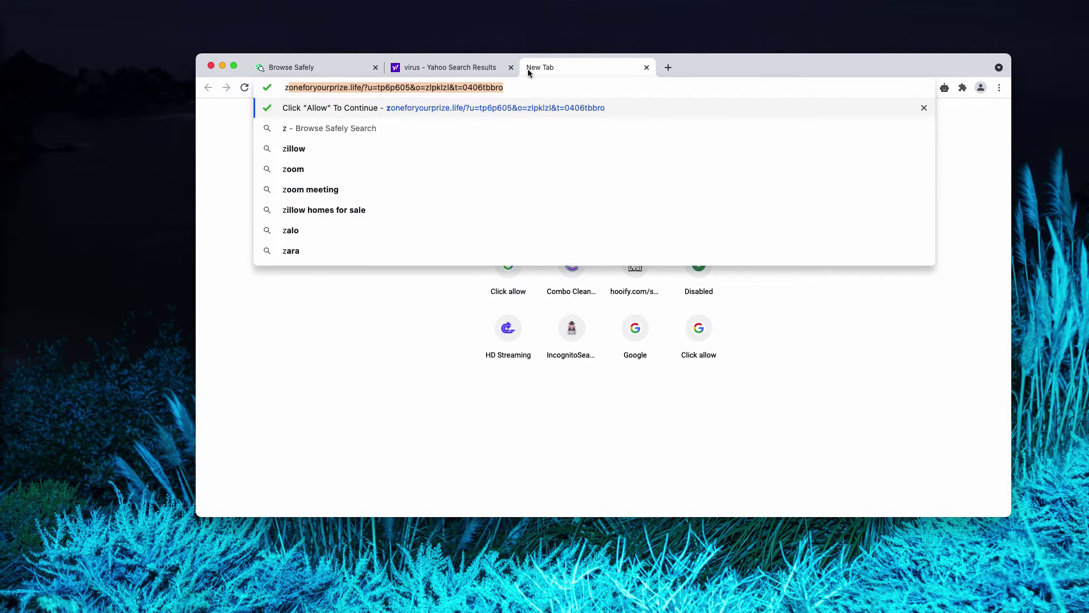
key("BackSpace")
key("BackSpace")
type("car")
key("Return")
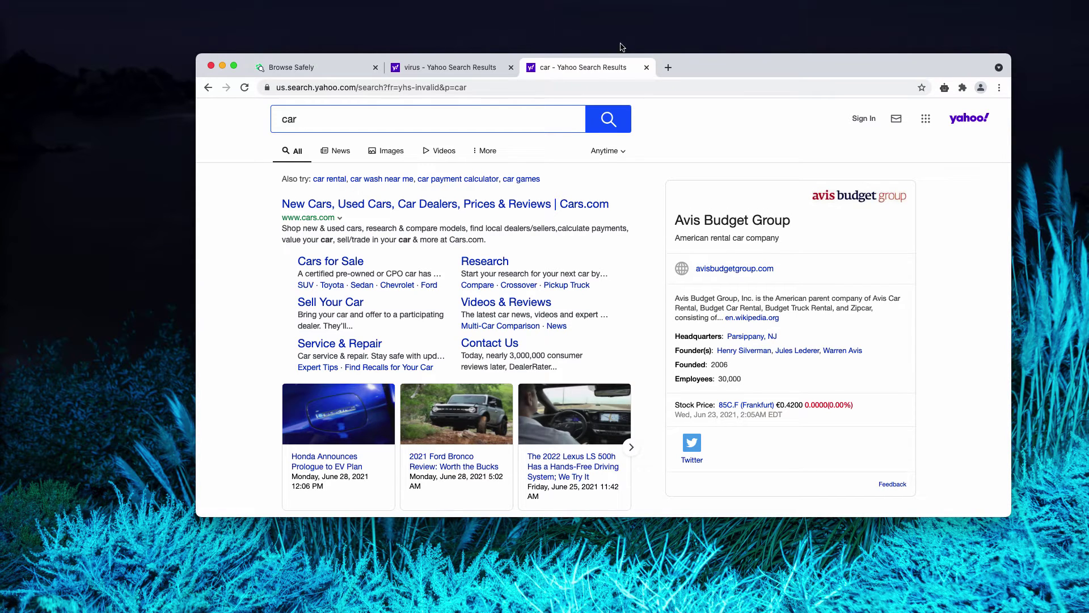
left_click(646, 67)
Close the virus results tab and search for 'iphone' in a new tab
left_click(511, 66)
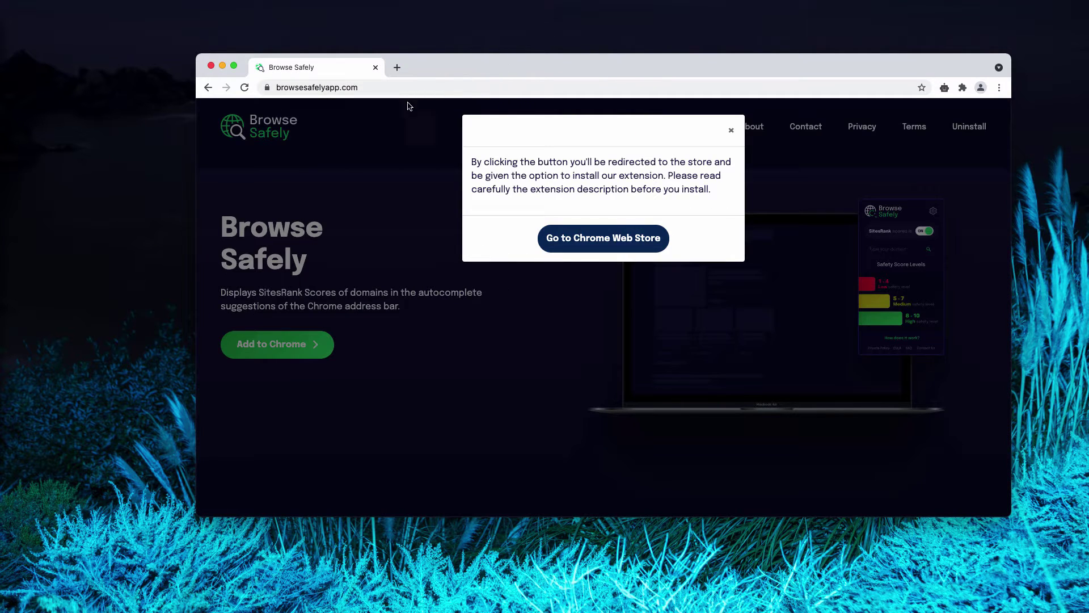
left_click(398, 67)
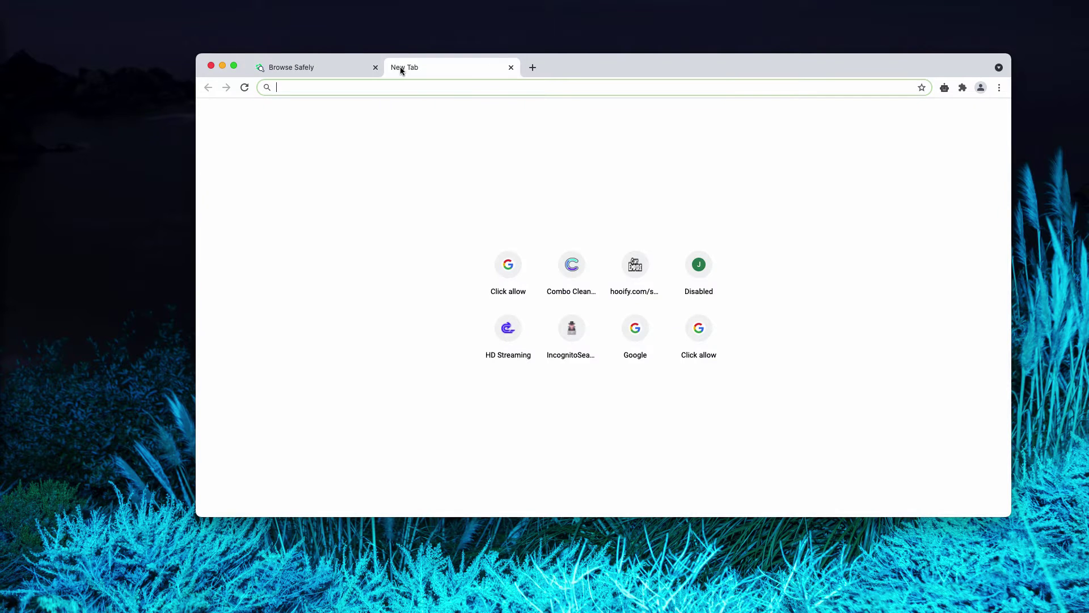
type("iphone")
key("Return")
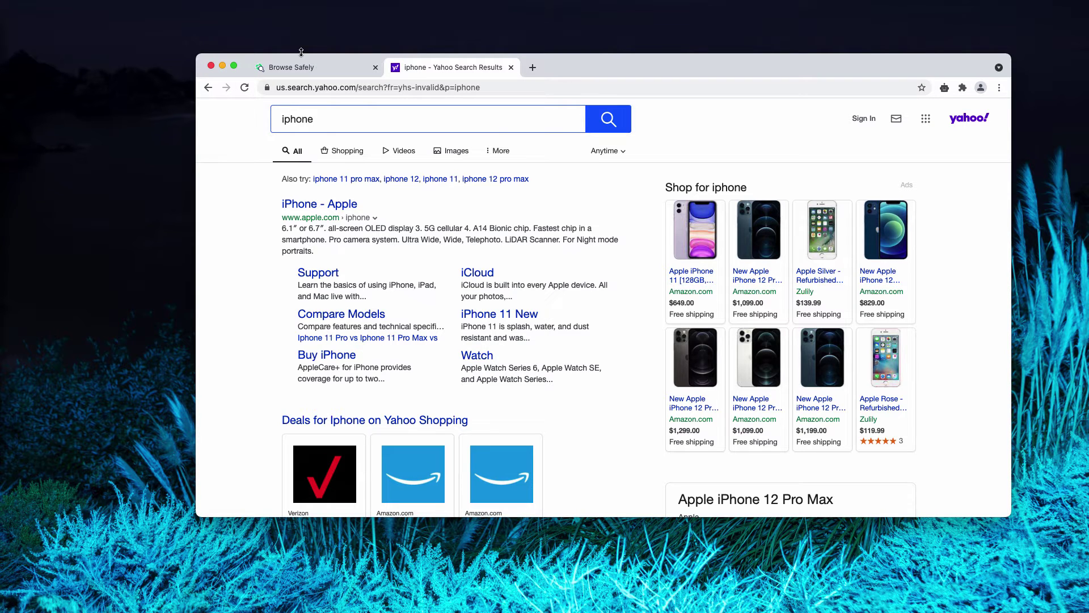
Compare the iphone Yahoo results with the Browse Safely page, then close the Yahoo tab
left_click(289, 67)
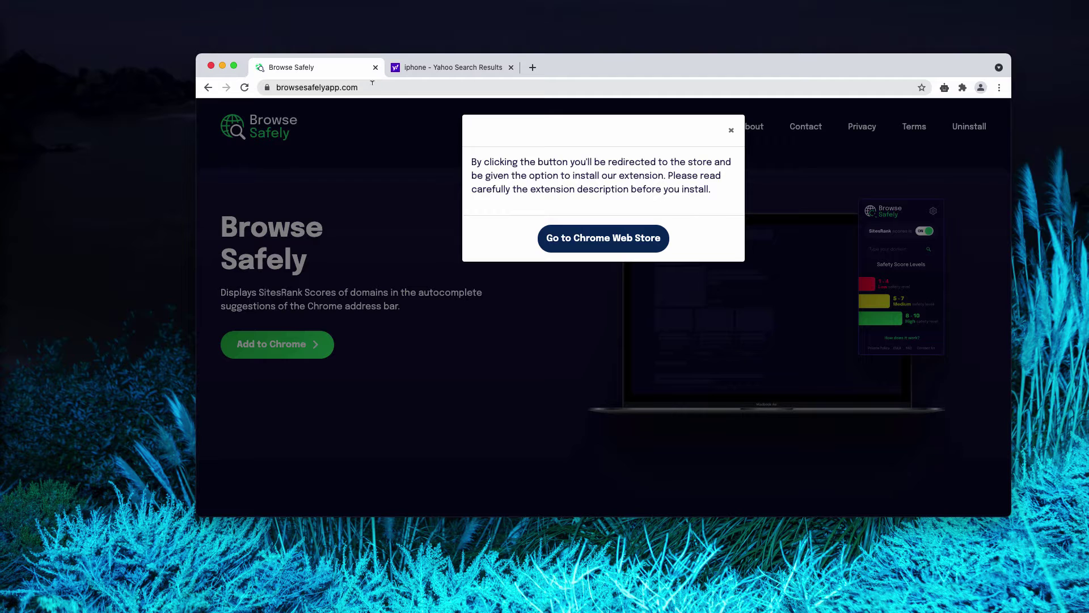
left_click(426, 67)
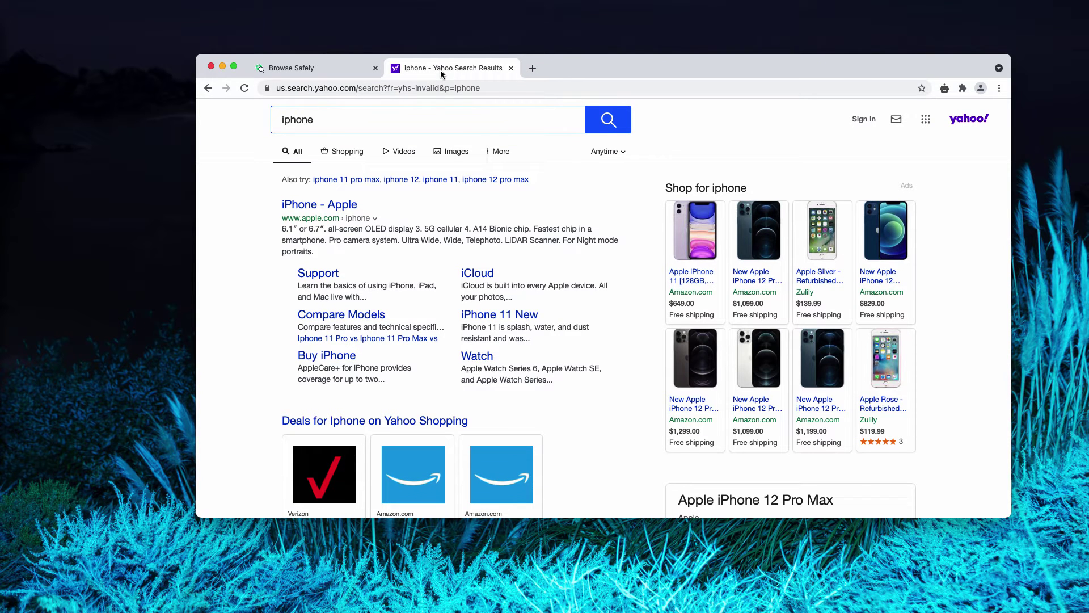
left_click(297, 68)
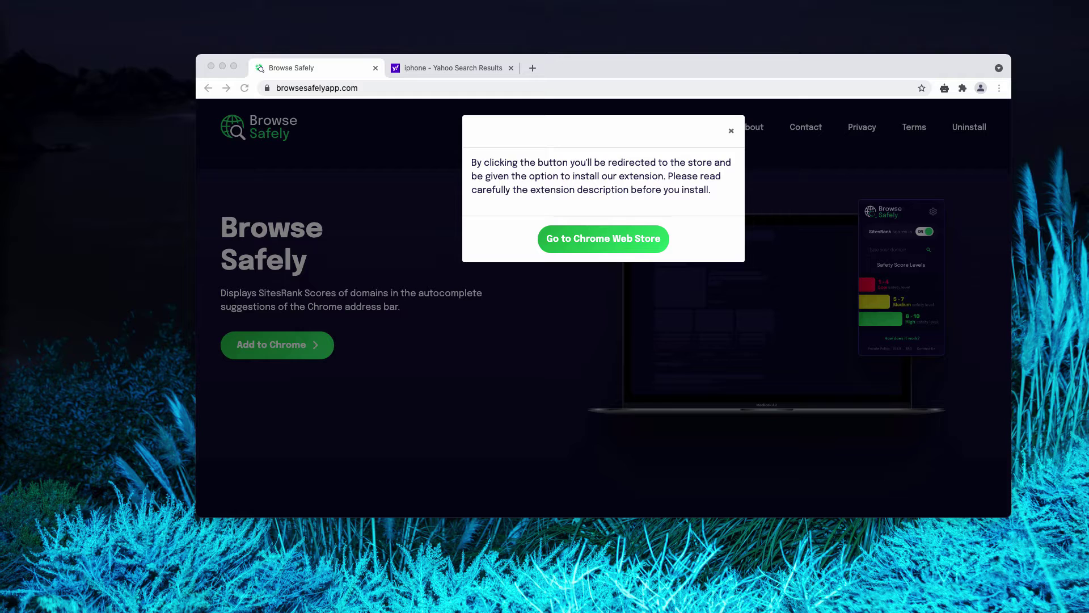
left_click(510, 68)
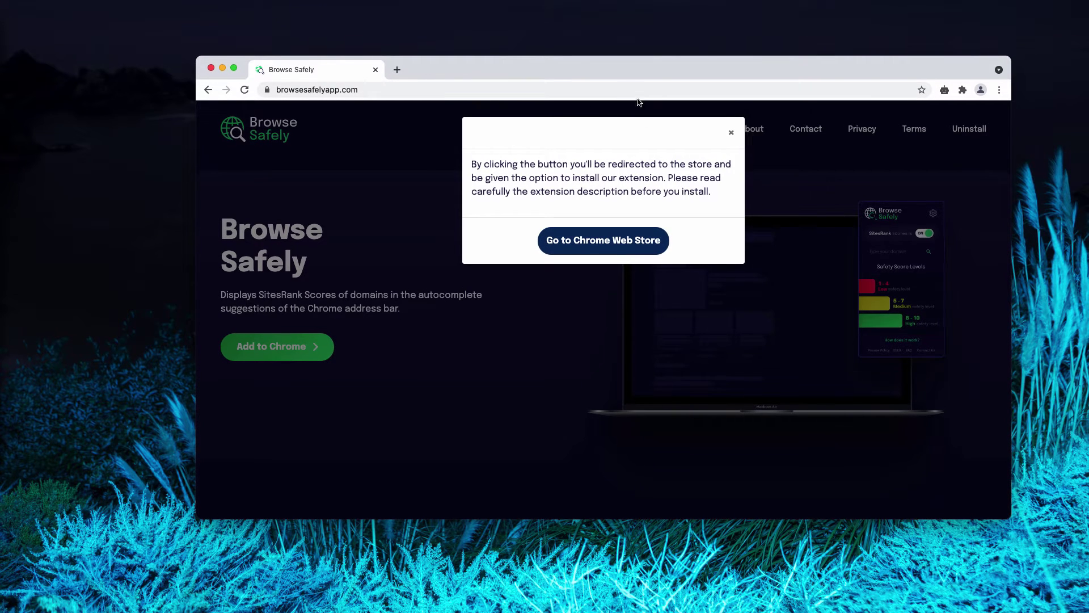
Open Chrome's Extensions page through More Tools in the main menu
left_click_drag(623, 71, 578, 78)
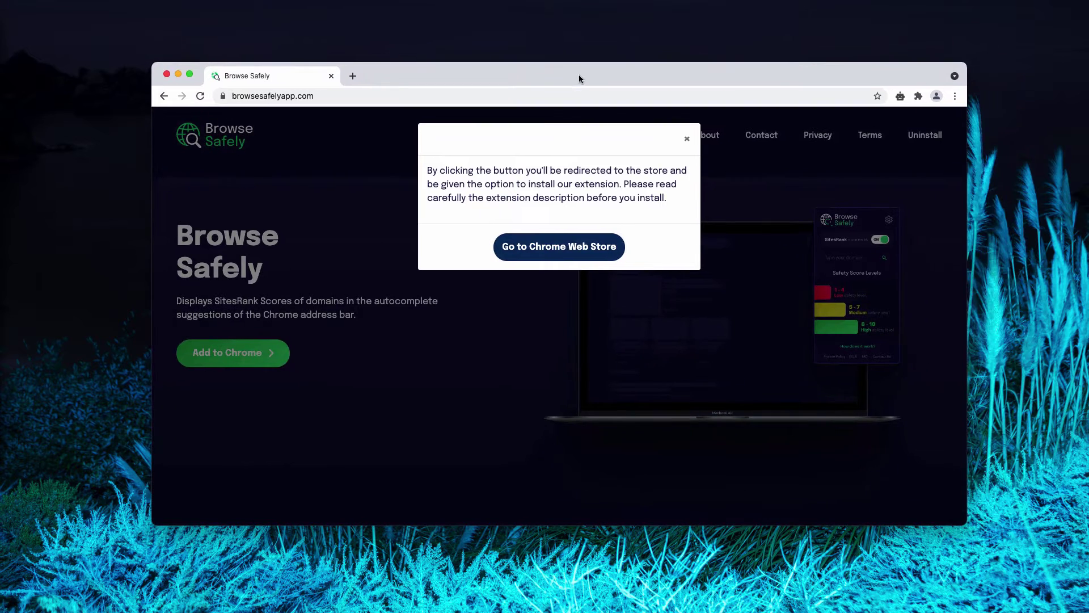
left_click(955, 97)
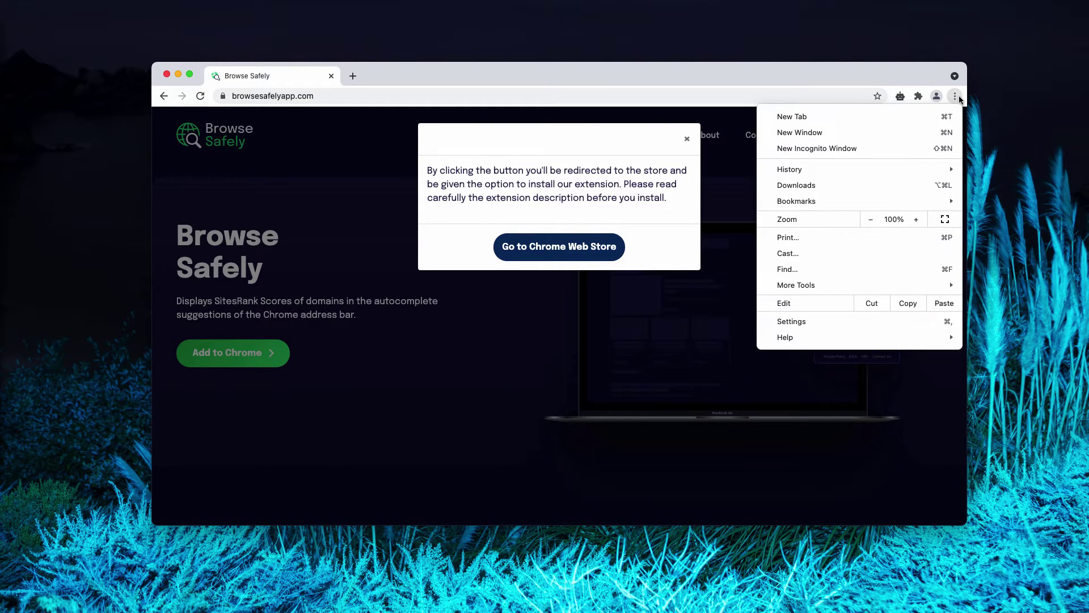
mouse_move(806, 288)
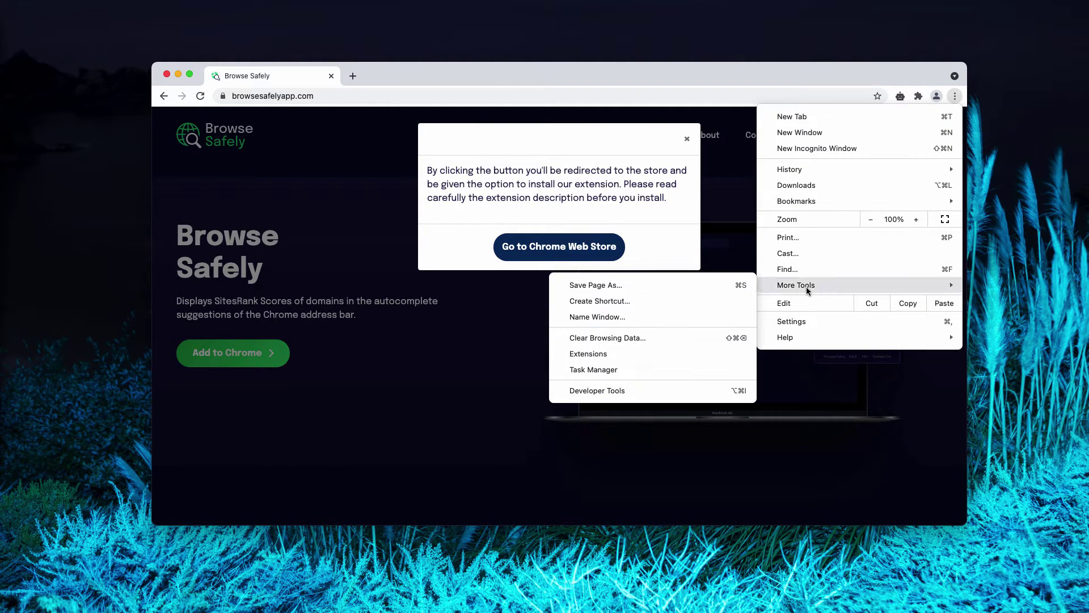
left_click(681, 358)
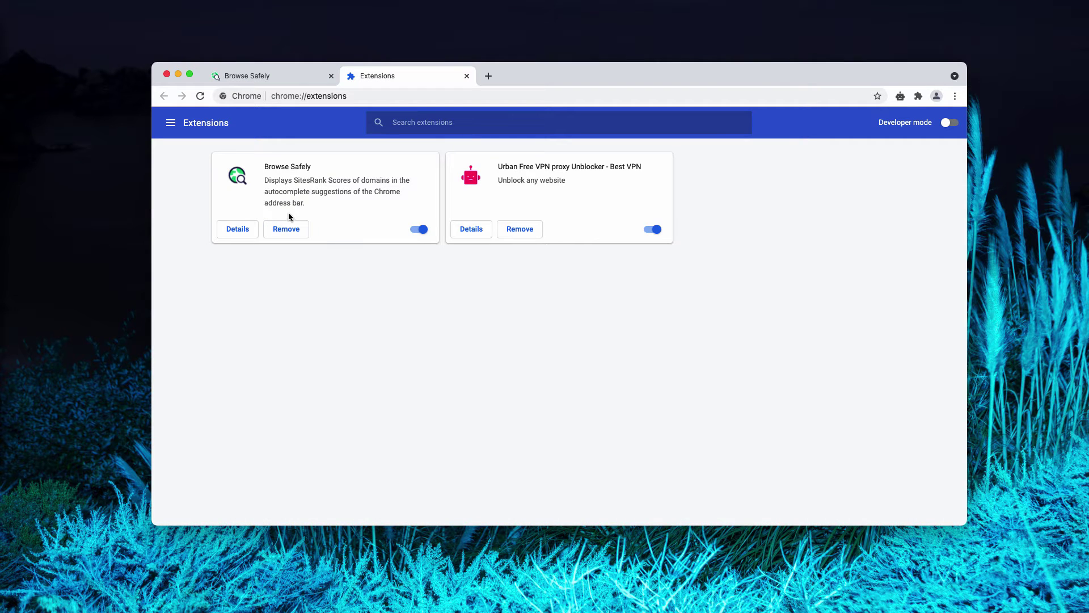
Switch off the Browse Safely extension and remove it, confirming the removal
left_click_drag(265, 165, 316, 168)
left_click(316, 168)
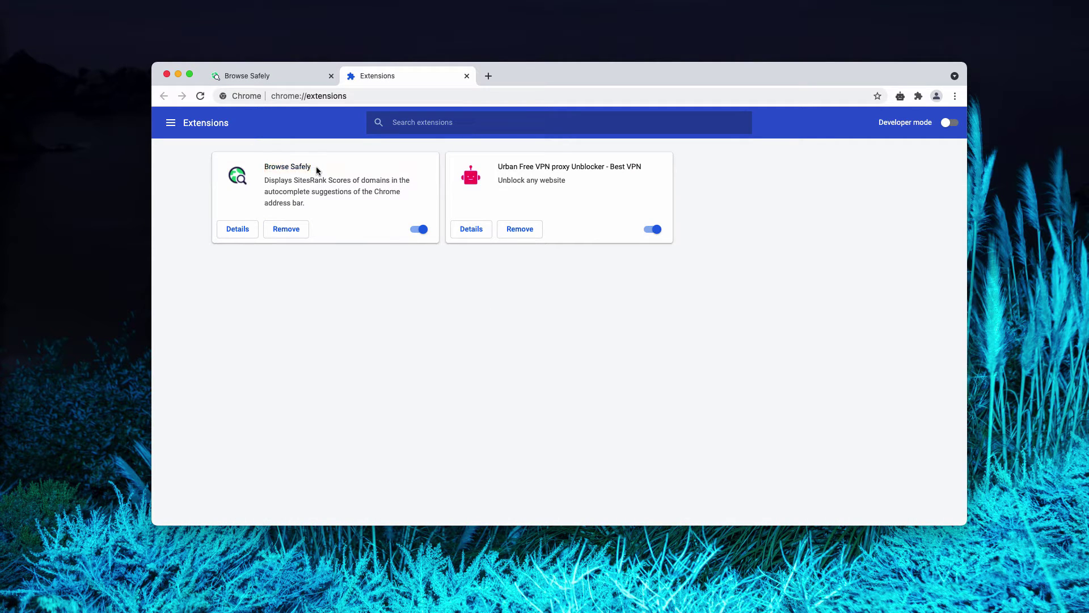
left_click(418, 230)
left_click(296, 232)
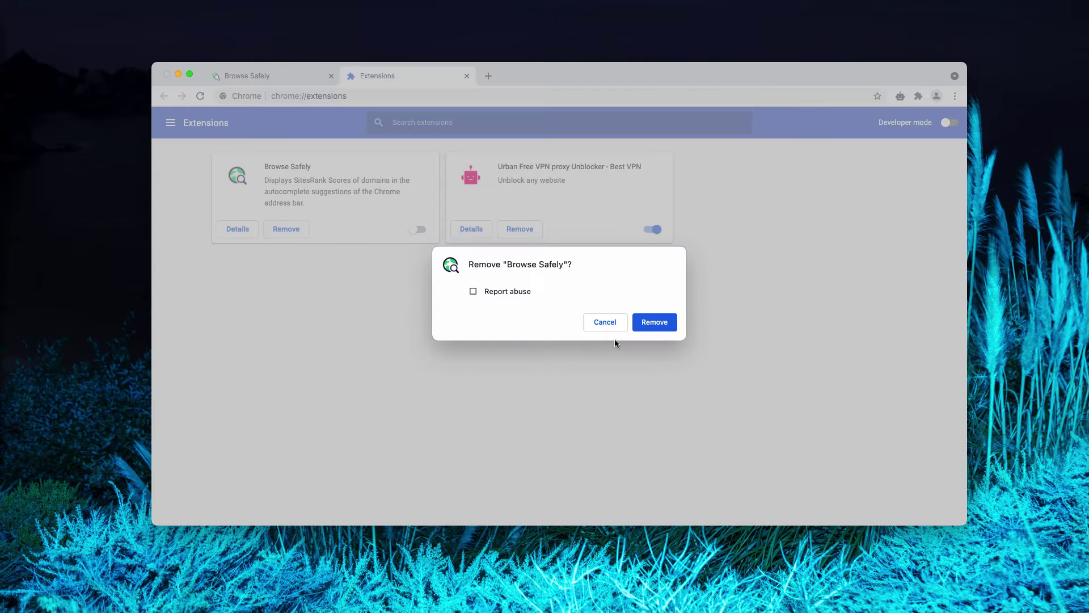
left_click(640, 322)
left_click(437, 94)
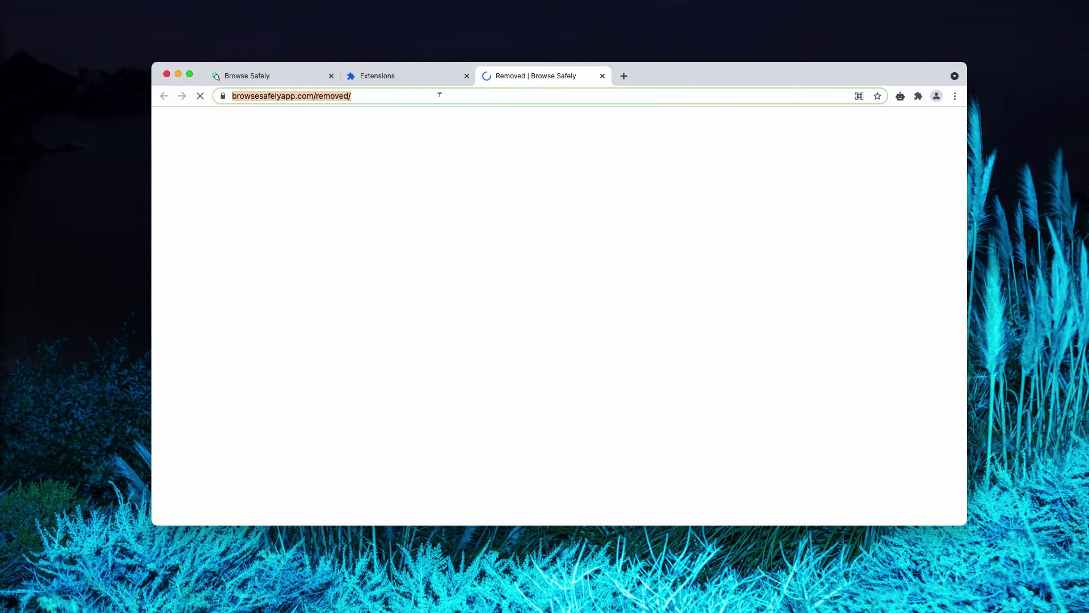
Go to combocleaner.com and close the leftover Browse Safely and Extensions tabs
type("combocleaner.com")
key("Return")
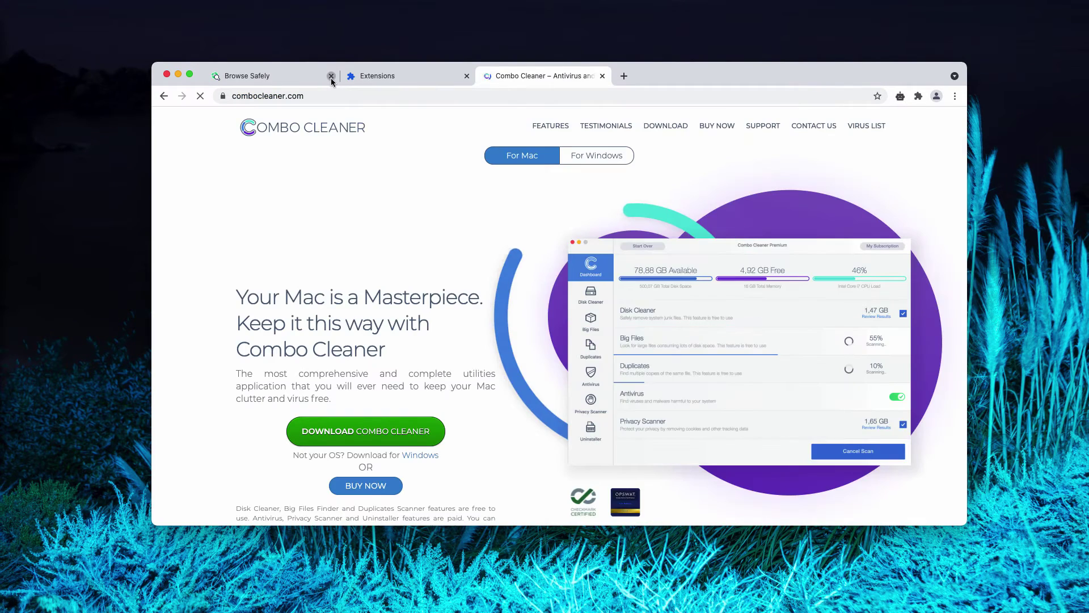
left_click(332, 76)
left_click(332, 76)
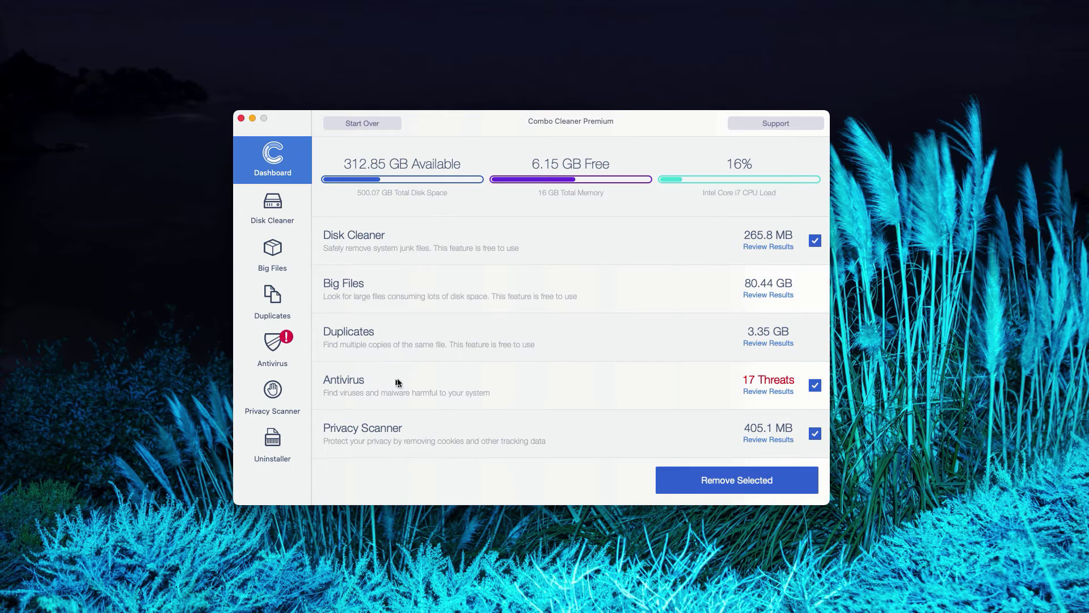
Open the Antivirus results and scroll through the 17 infected Downloads files
left_click(779, 396)
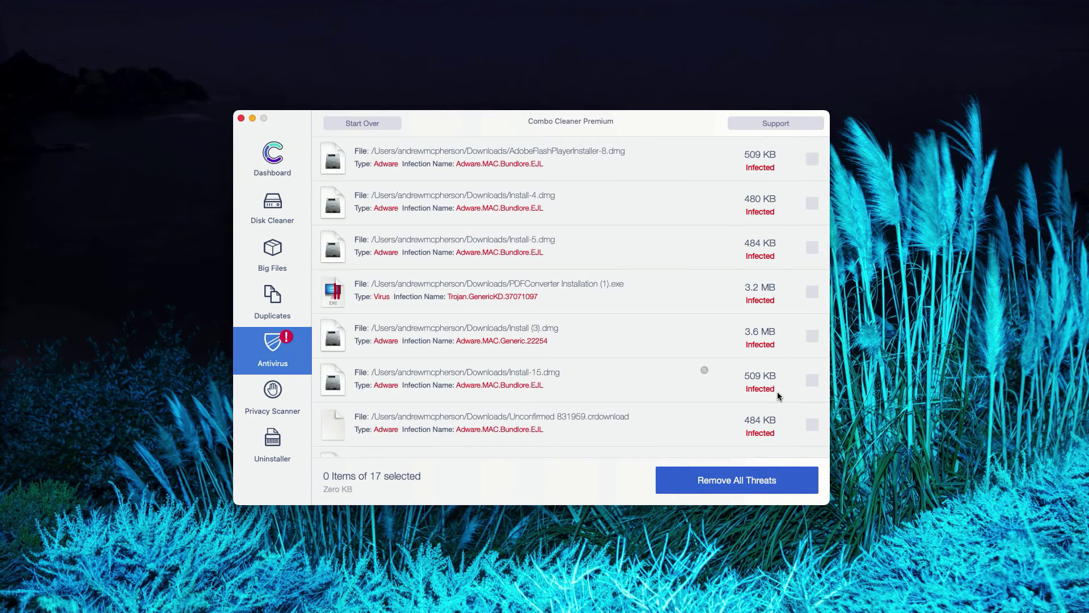
scroll(444, 187, "down", 1)
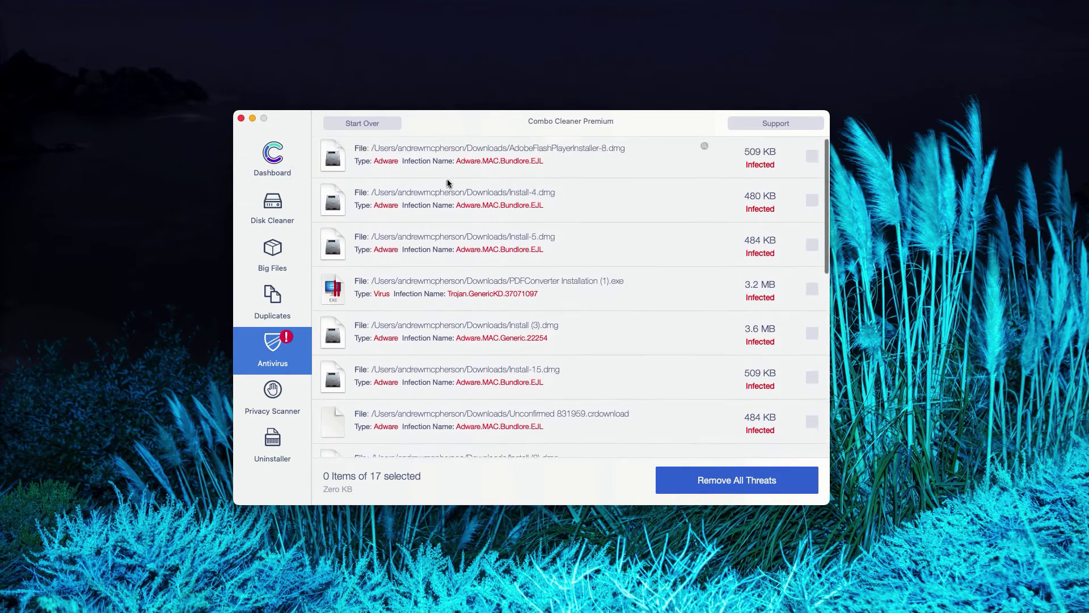
scroll(502, 356, "down", 10)
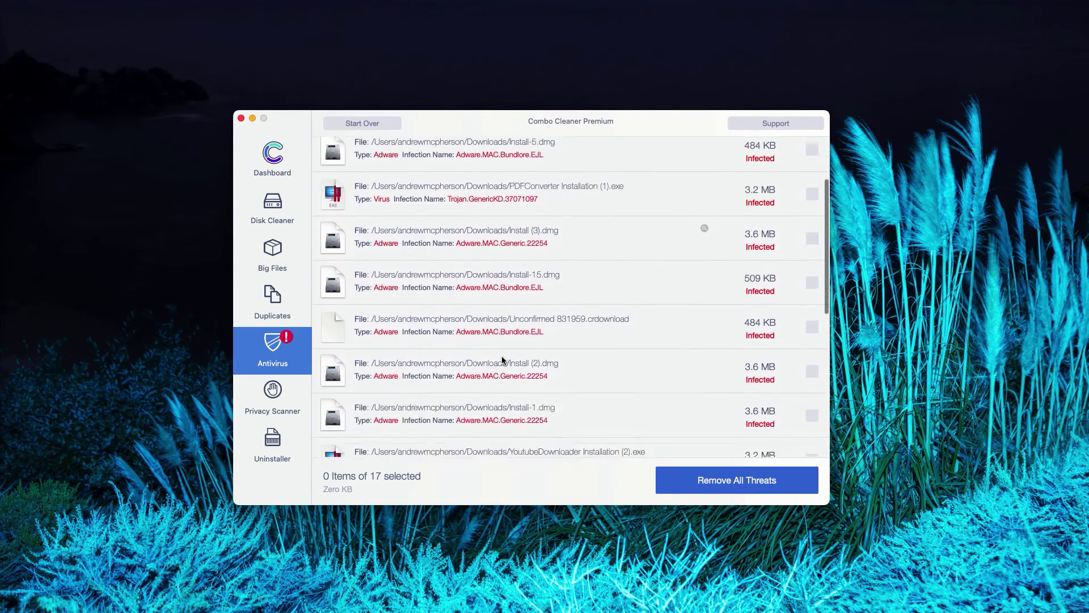
scroll(502, 358, "down", 3)
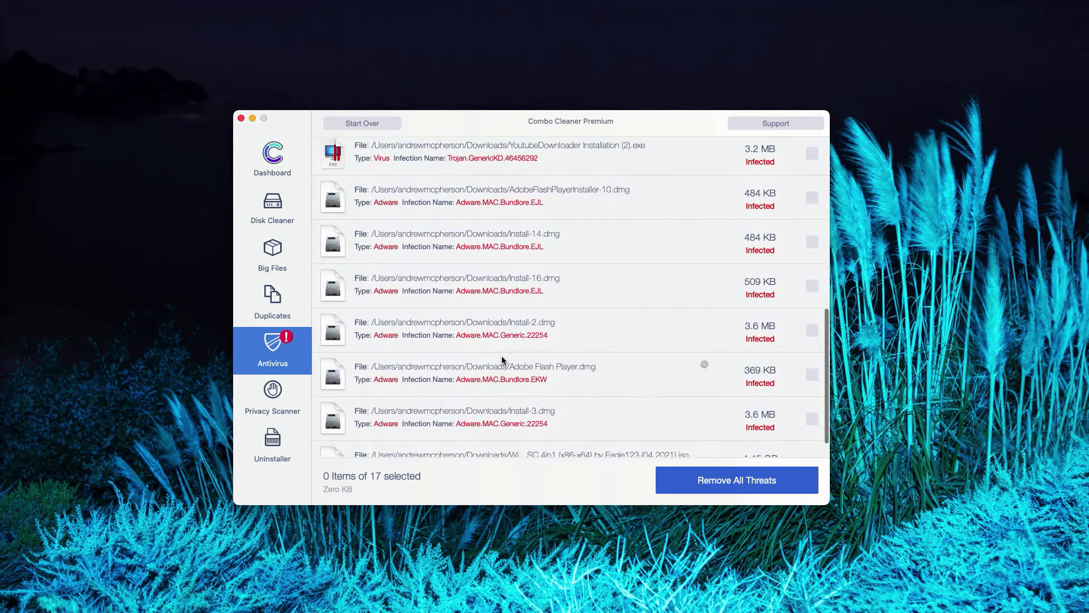
scroll(501, 358, "up", 5)
scroll(502, 357, "up", 6)
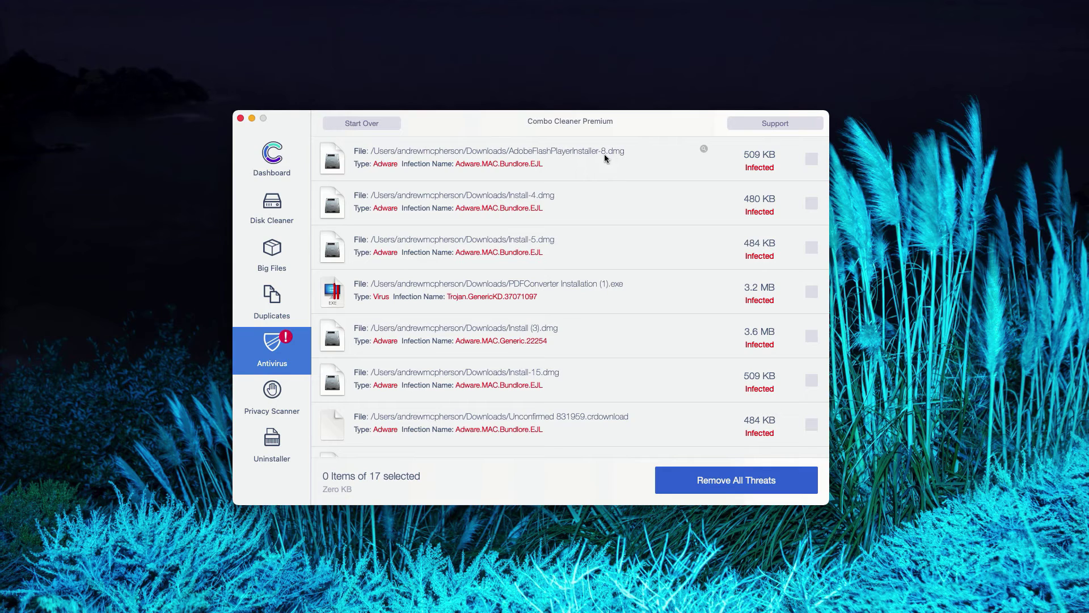
Reveal AdobeFlashPlayerInstaller-8.dmg in Finder, move it to the Trash, and close Downloads
left_click(703, 148)
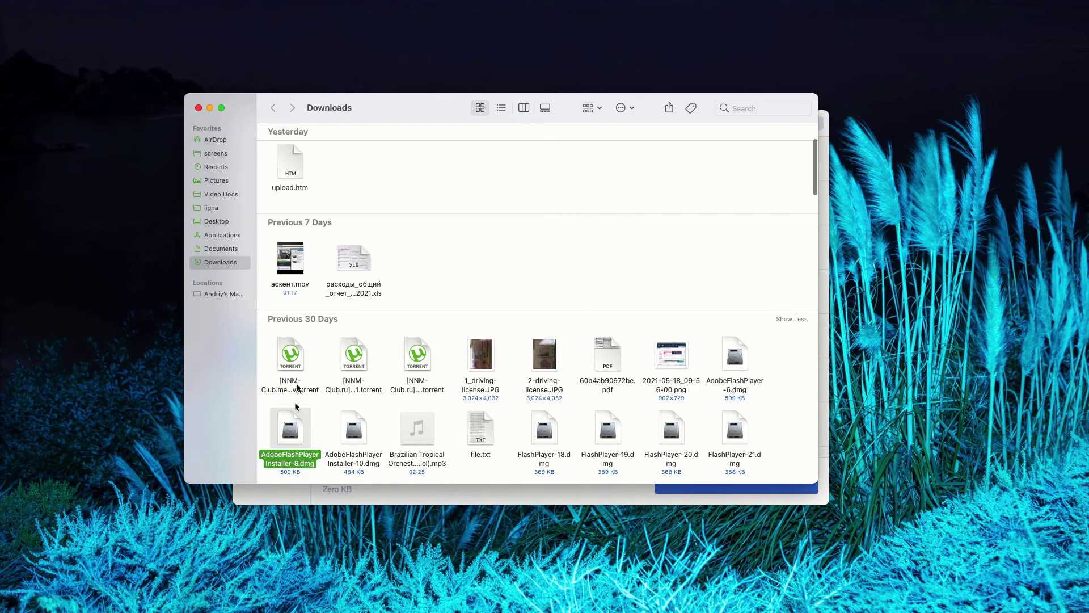
left_click_drag(369, 118, 383, 139)
right_click(306, 451)
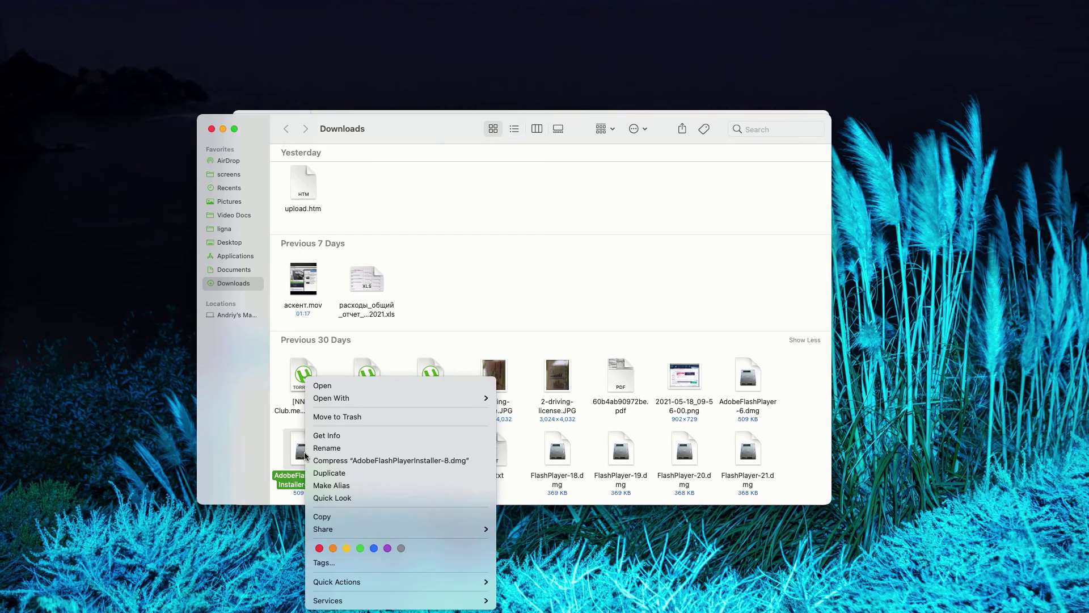
left_click(342, 417)
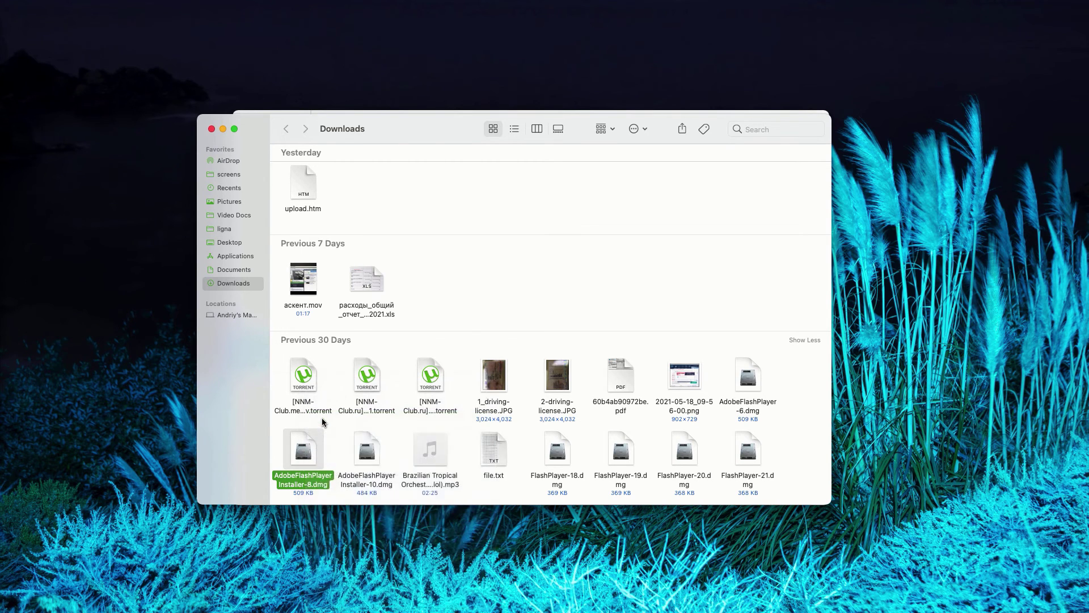
left_click(211, 129)
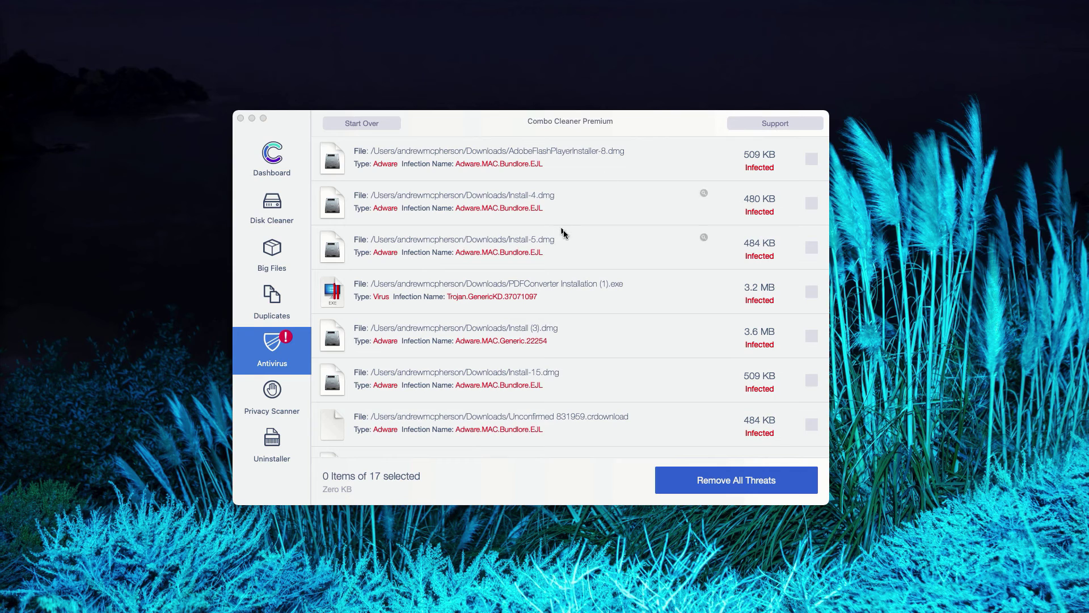
scroll(634, 322, "down", 2)
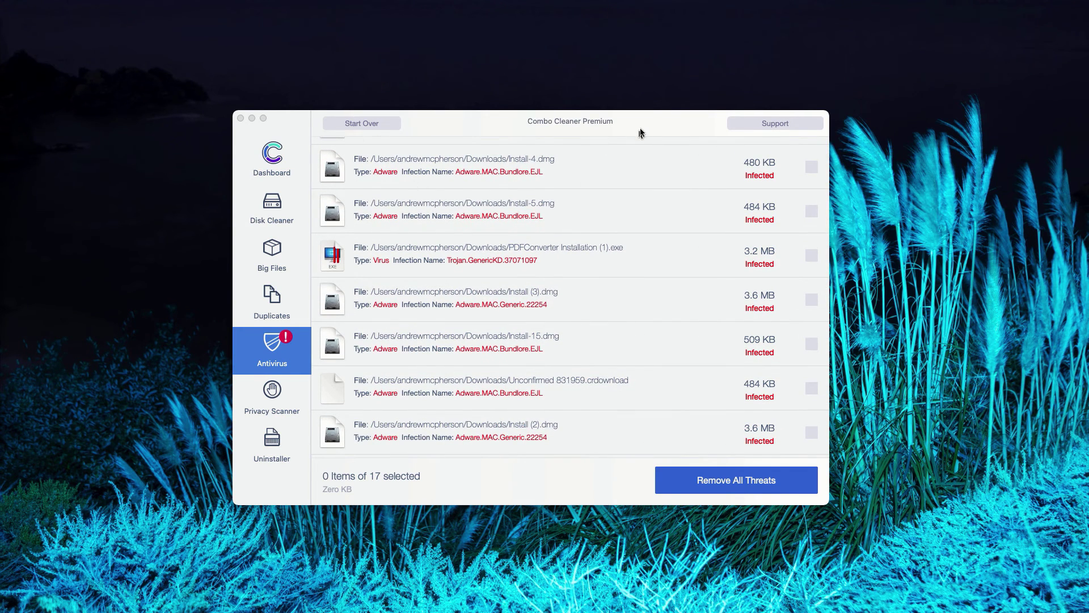
left_click_drag(639, 129, 641, 130)
scroll(632, 253, "up", 2)
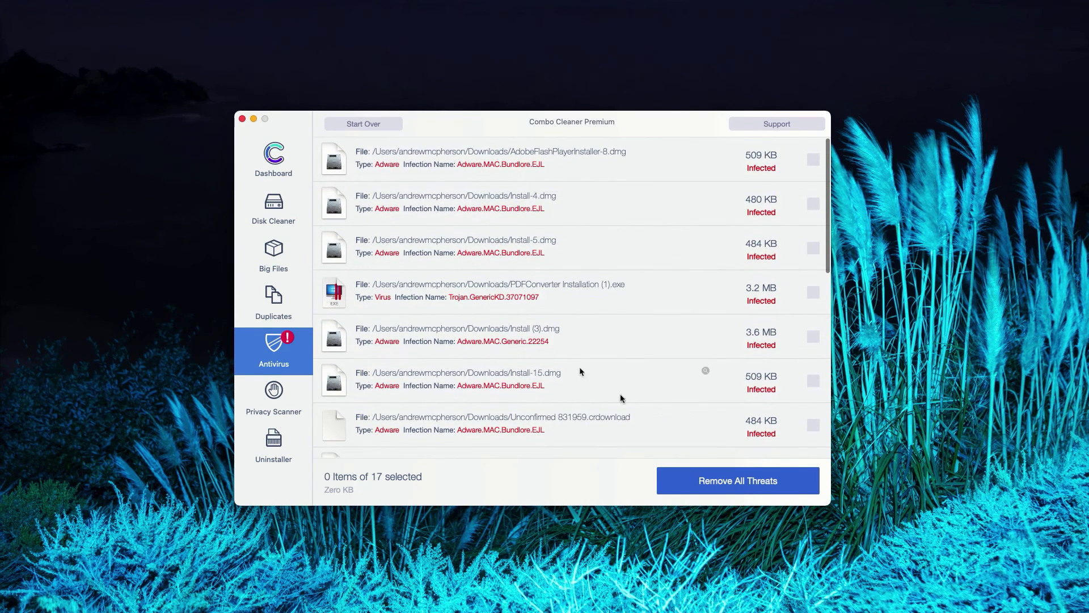